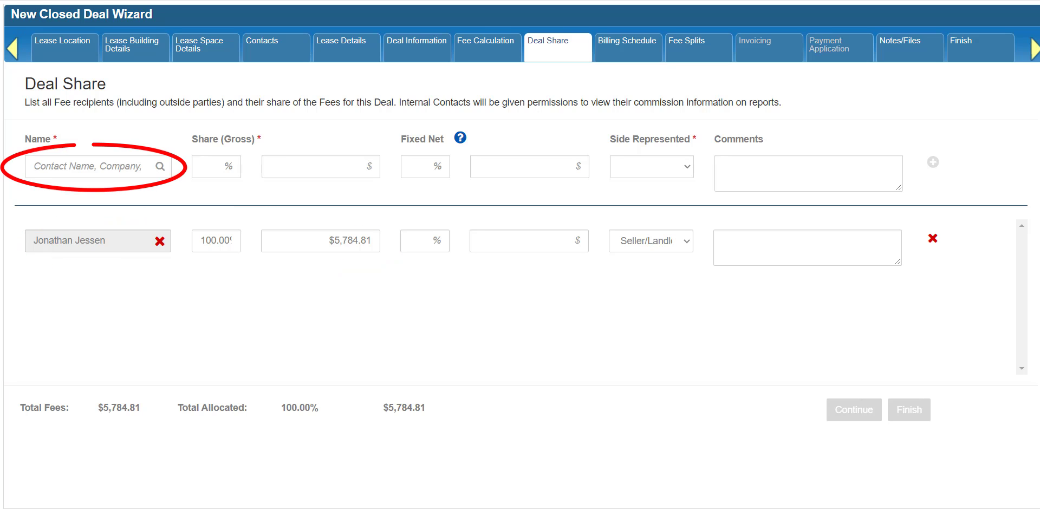
# Choose the Cascade Commercial Realty contact in Fullerton, CA as a new fee recipient and set the gross share to 16.5%
pyautogui.click(54, 169)
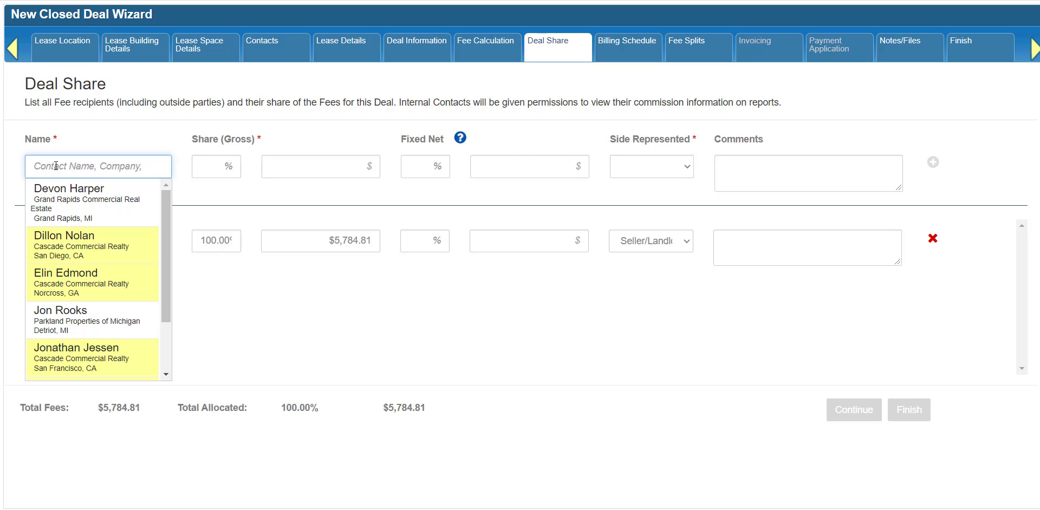
pyautogui.write('vera')
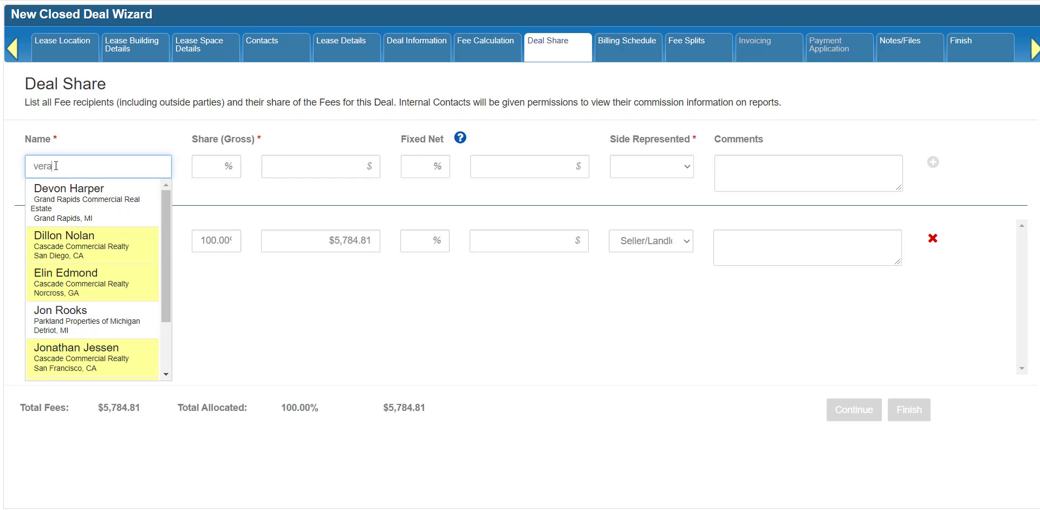
pyautogui.write(' sto')
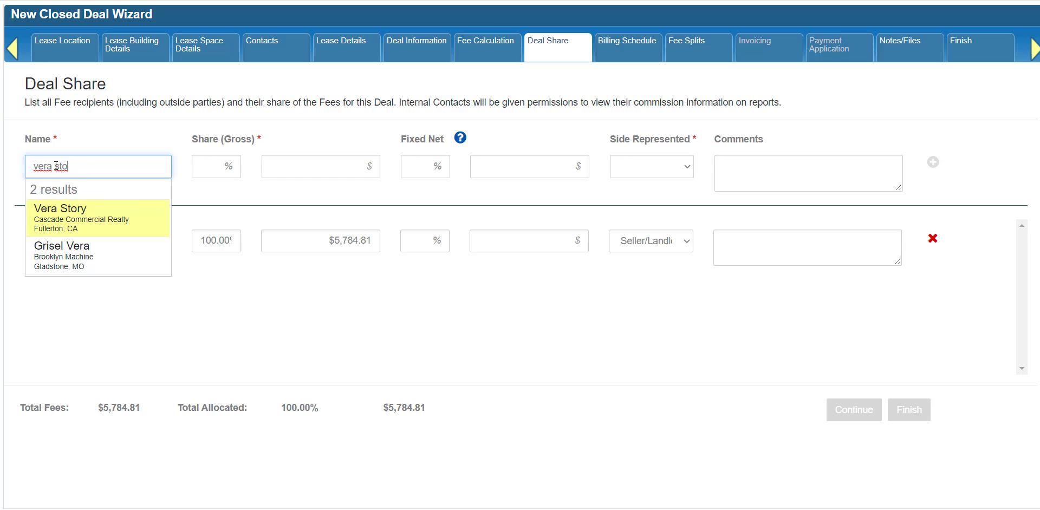
pyautogui.click(77, 221)
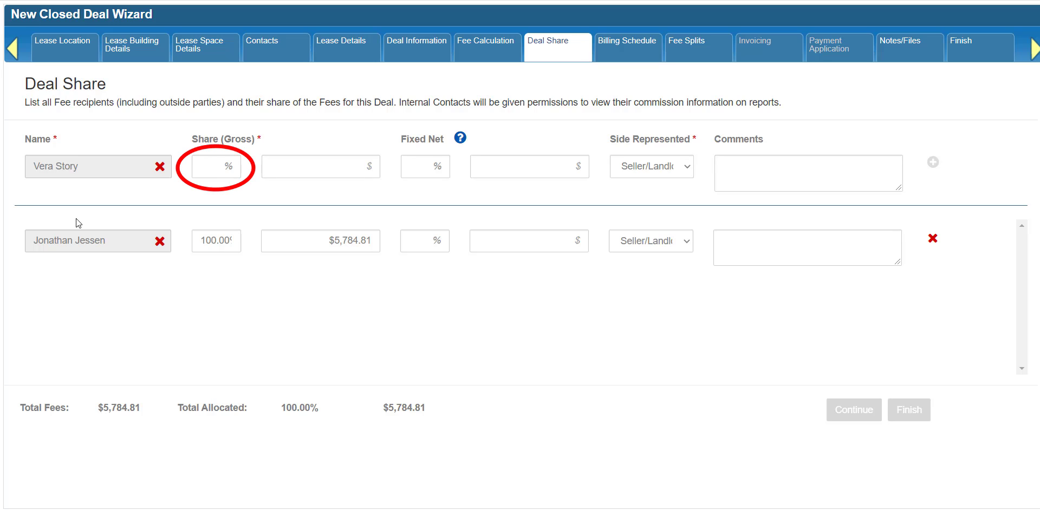
pyautogui.click(207, 160)
pyautogui.write('16.5')
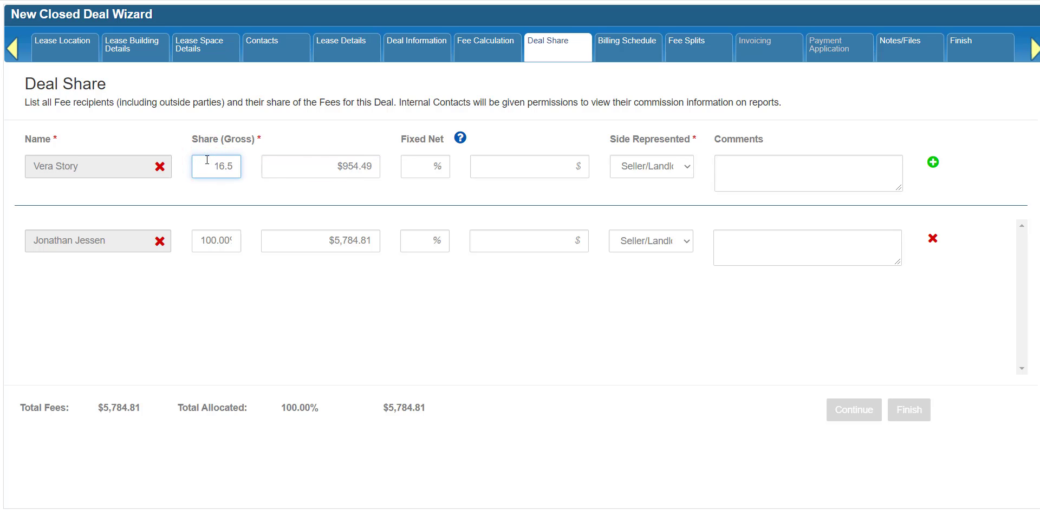
pyautogui.press('Tab')
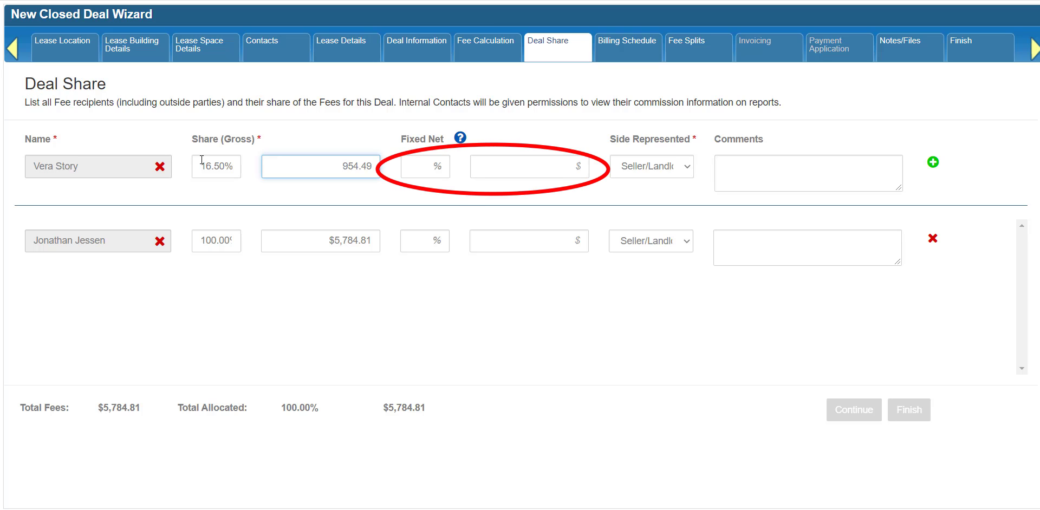
# Set the new recipient's fixed net to 75% and the side represented to Seller/Landlord
pyautogui.click(426, 167)
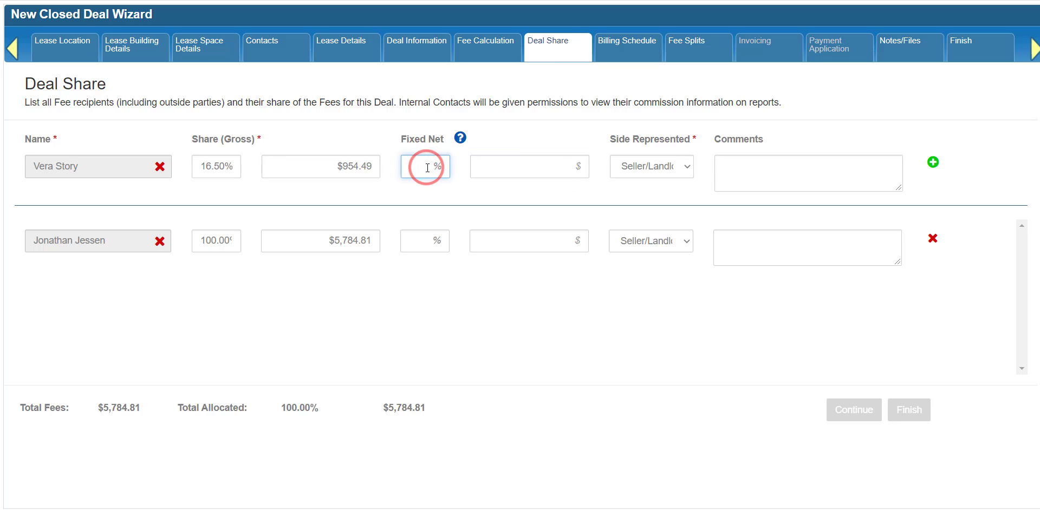
pyautogui.write('75')
pyautogui.press('Tab')
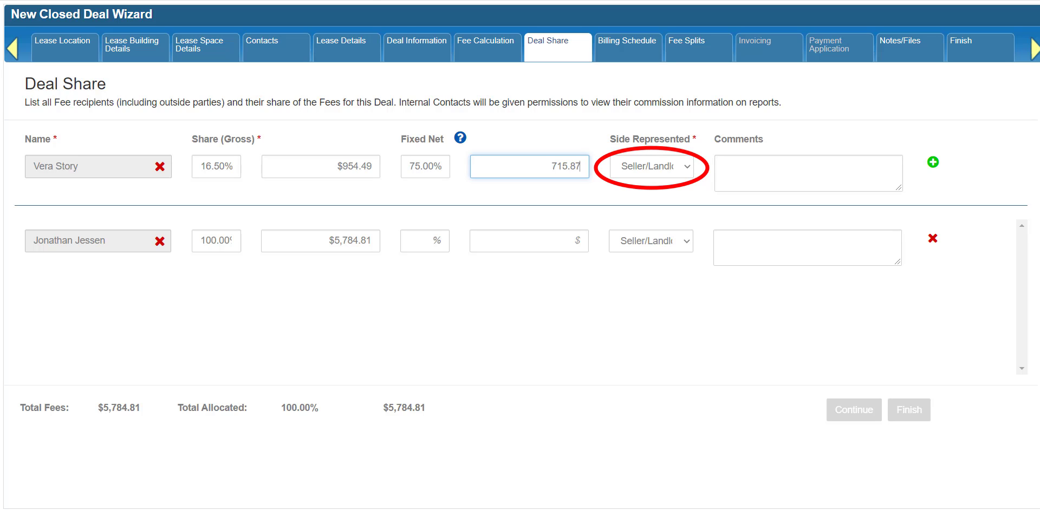
pyautogui.click(683, 171)
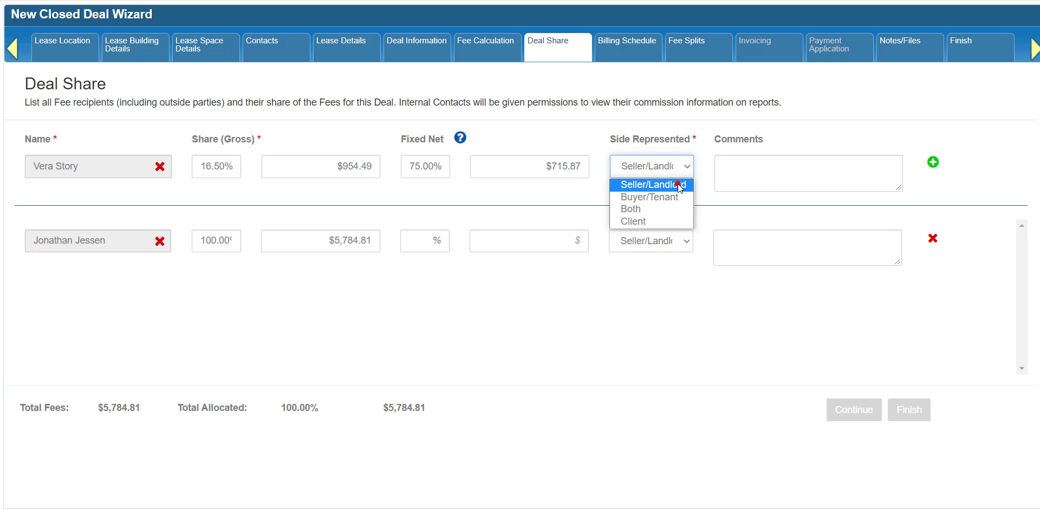
pyautogui.click(677, 185)
# Enter the comment "Deduct from net commission for draw reimbursement" for the new recipient and add the entry to the deal share list
pyautogui.click(735, 172)
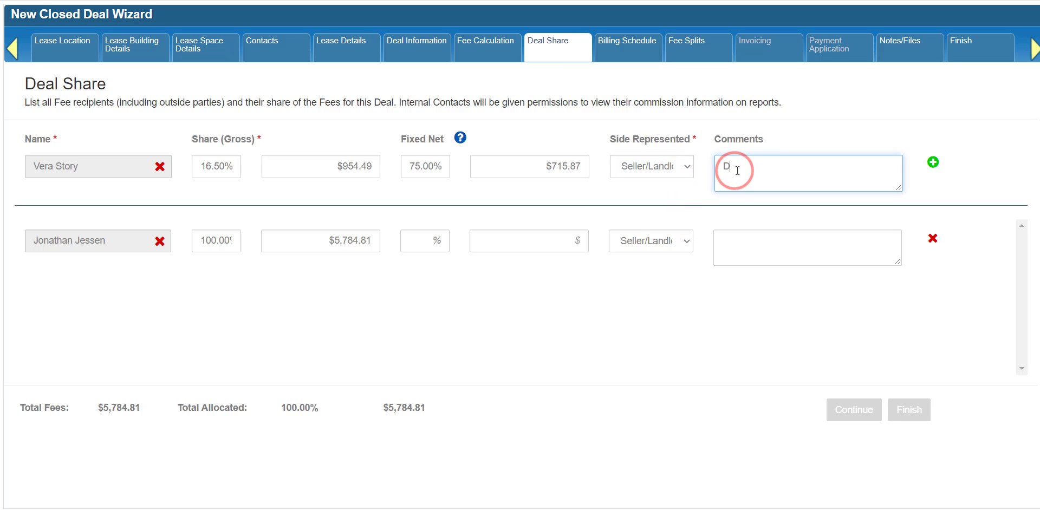
pyautogui.write('Deduct from net commission ')
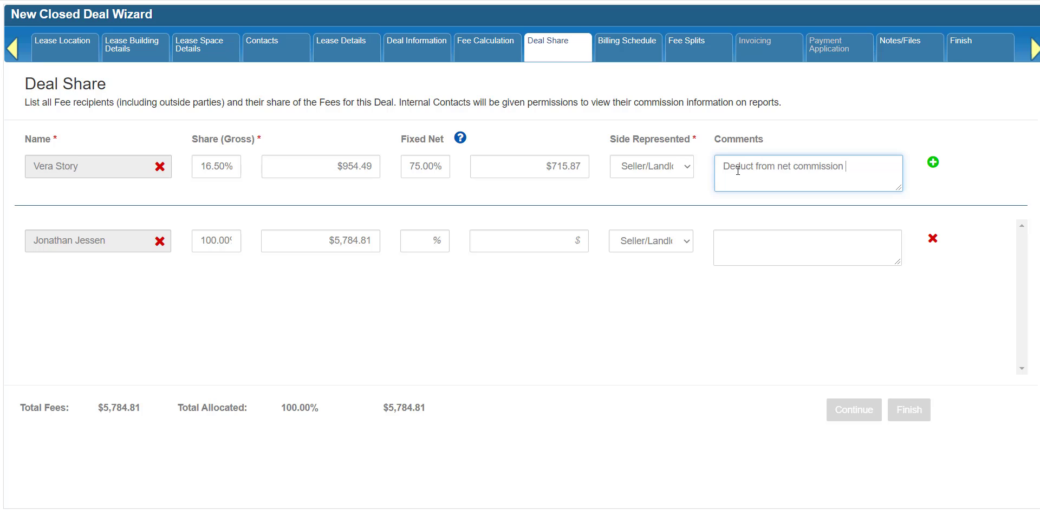
pyautogui.write('for draw reimbursement')
pyautogui.click(932, 163)
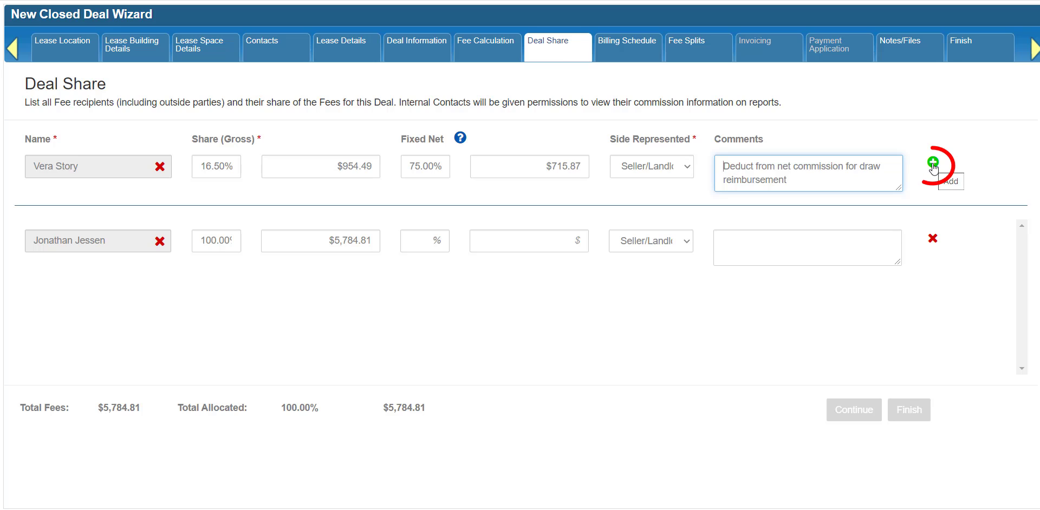
pyautogui.click(933, 163)
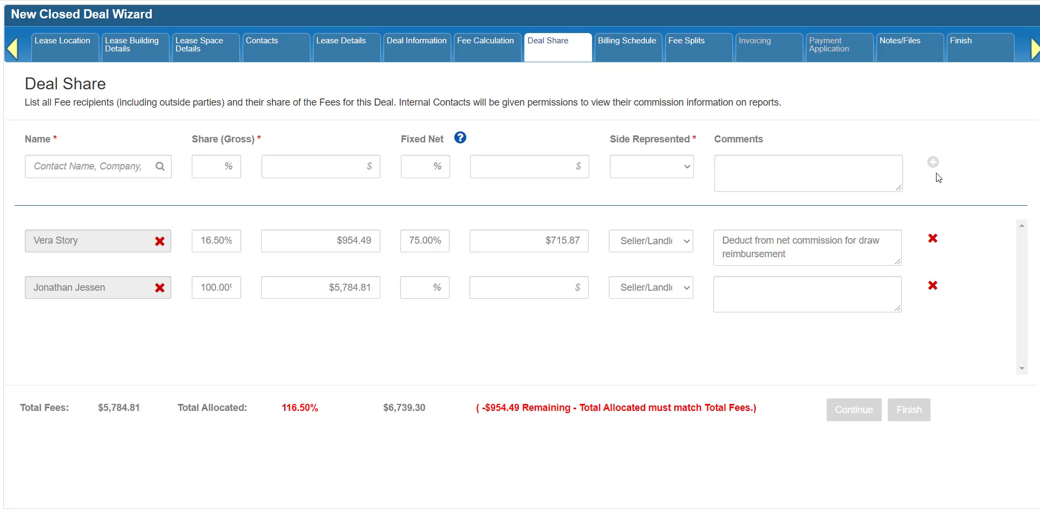
# Set the 100% recipient's gross share to 17% and add the Cascade Commercial Realty contact in San Diego, CA with a 16.5% gross share
pyautogui.doubleClick(218, 285)
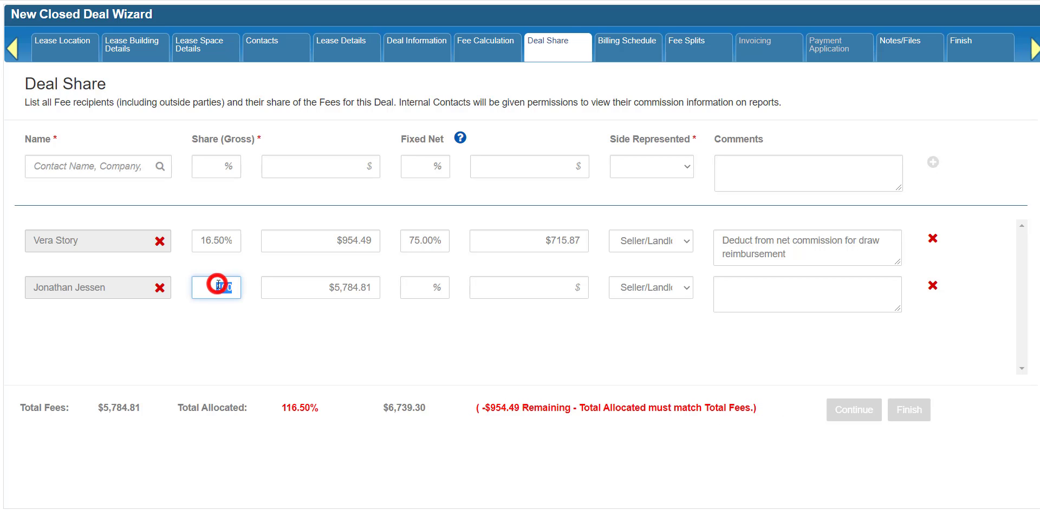
pyautogui.write('17')
pyautogui.click(103, 166)
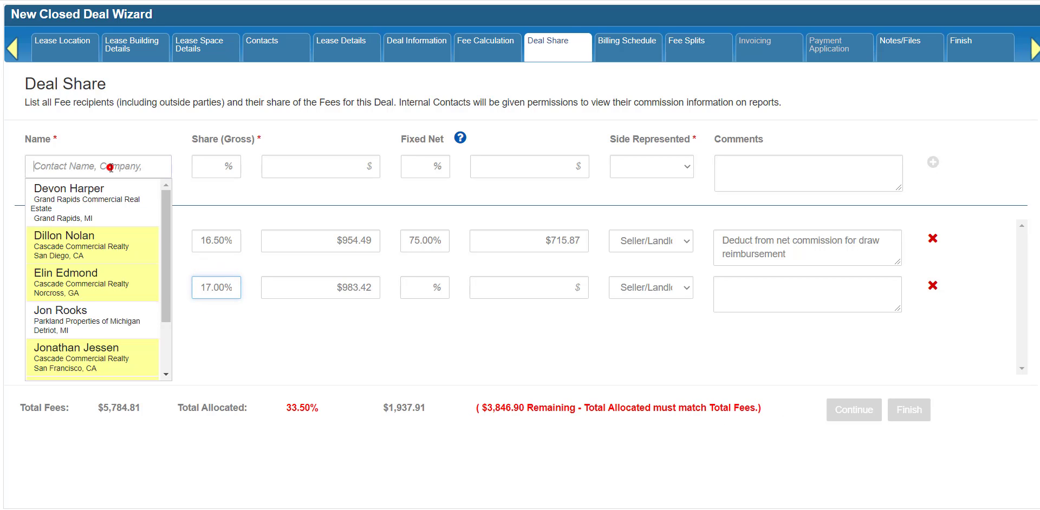
pyautogui.click(124, 231)
pyautogui.click(205, 167)
pyautogui.write('16.5')
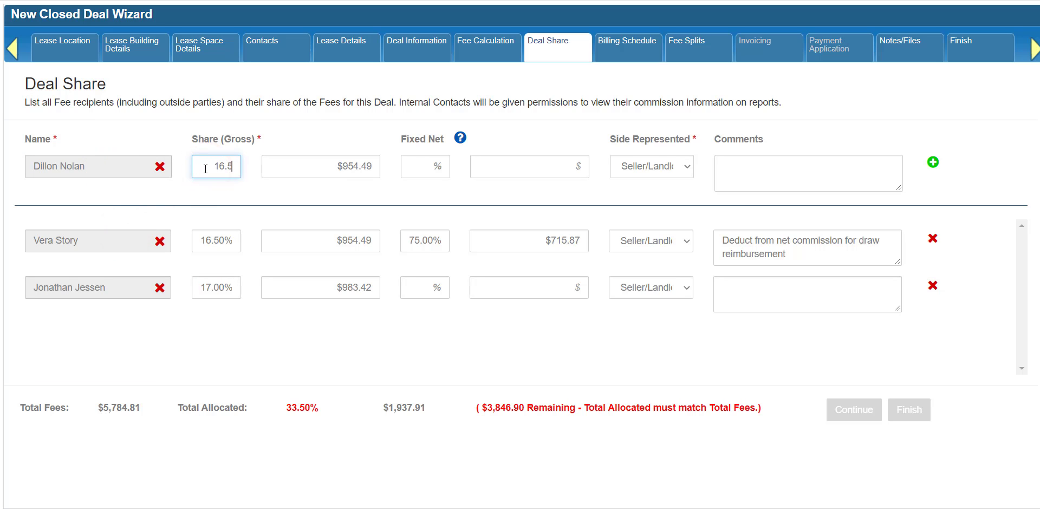
pyautogui.press('Tab')
pyautogui.click(933, 162)
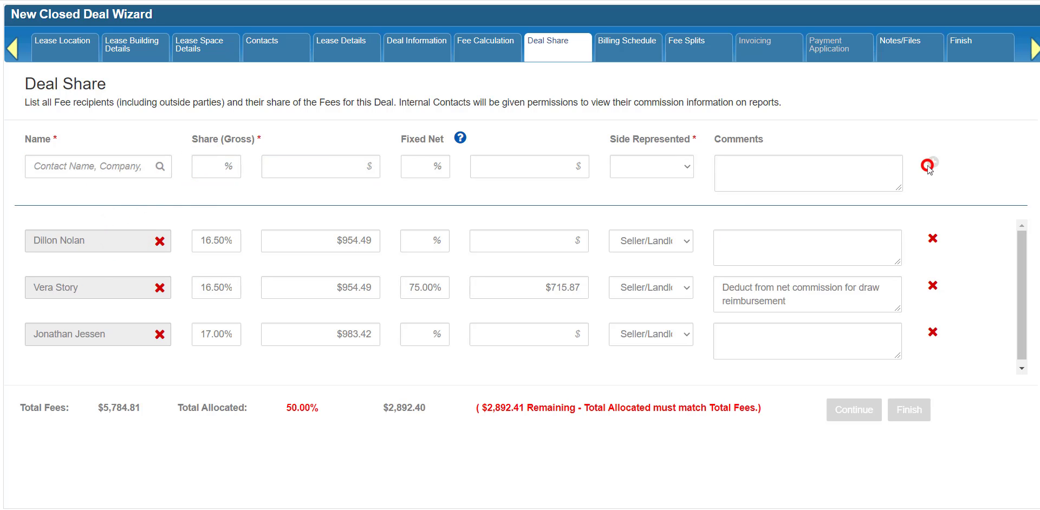
# Add the Grand Rapids Commercial Real Estate contact to the deal share list with a 50% gross share
pyautogui.click(98, 169)
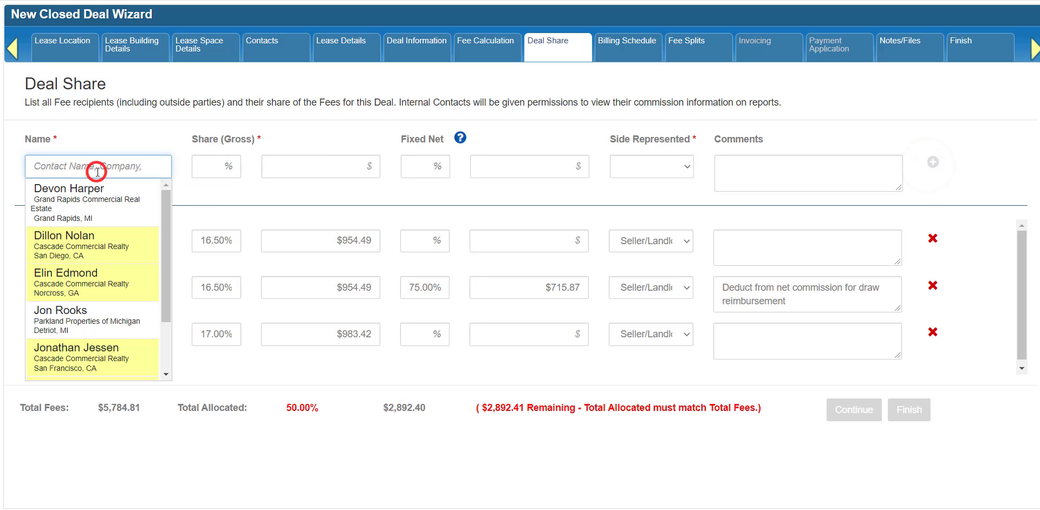
pyautogui.click(83, 200)
pyautogui.click(208, 170)
pyautogui.write('50')
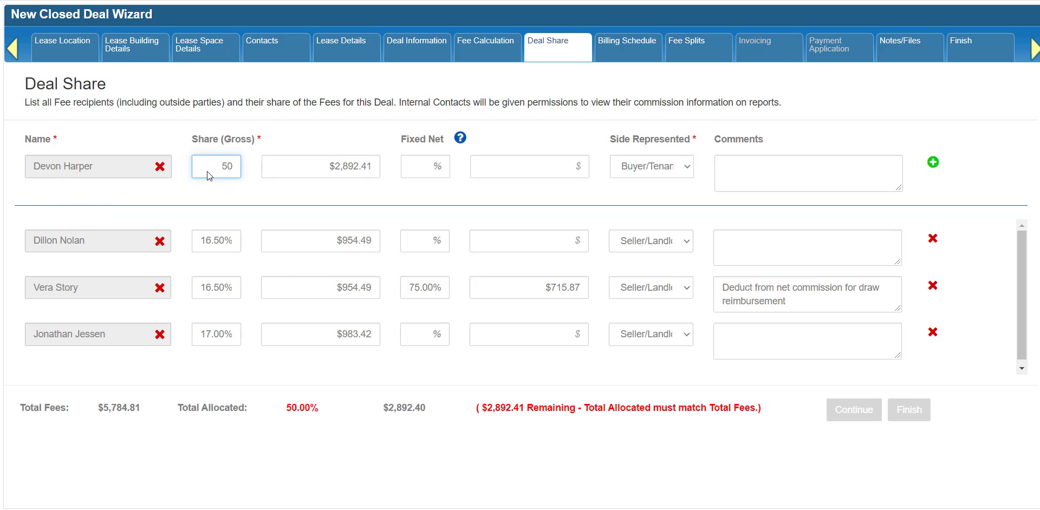
pyautogui.press('Tab')
pyautogui.click(932, 164)
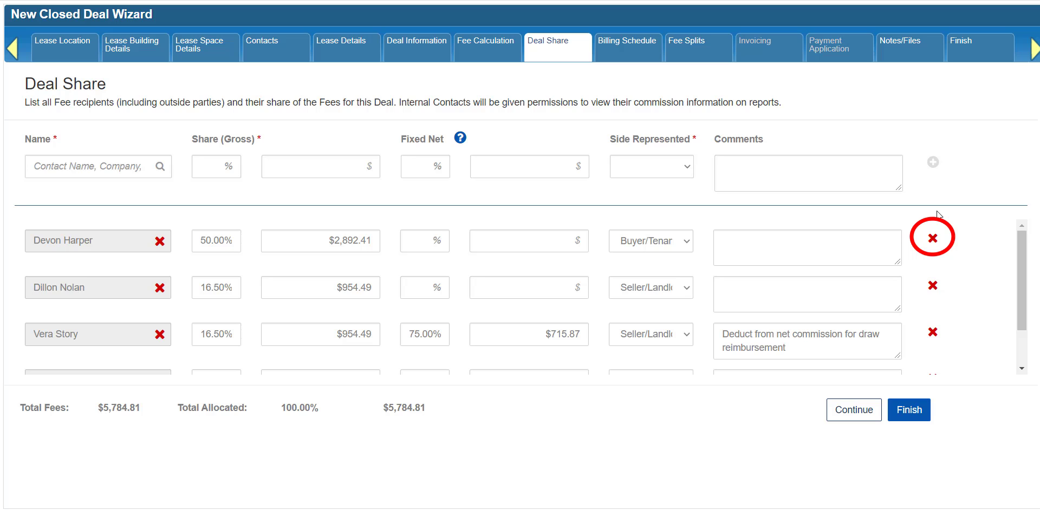
# Start removing the 50% Buyer/Tenant recipient, cancel the removal, and continue to the wizard's next page
pyautogui.click(933, 239)
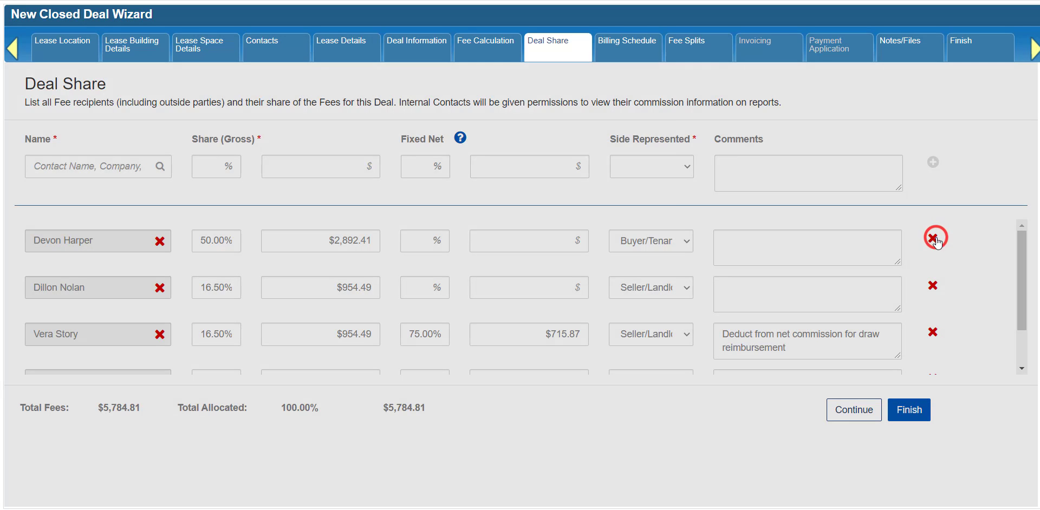
pyautogui.click(602, 187)
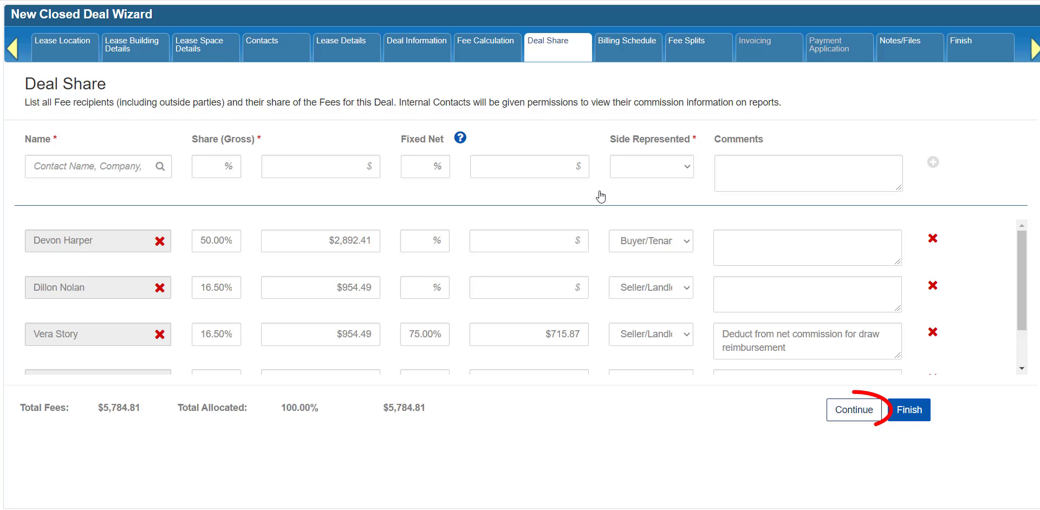
pyautogui.click(867, 413)
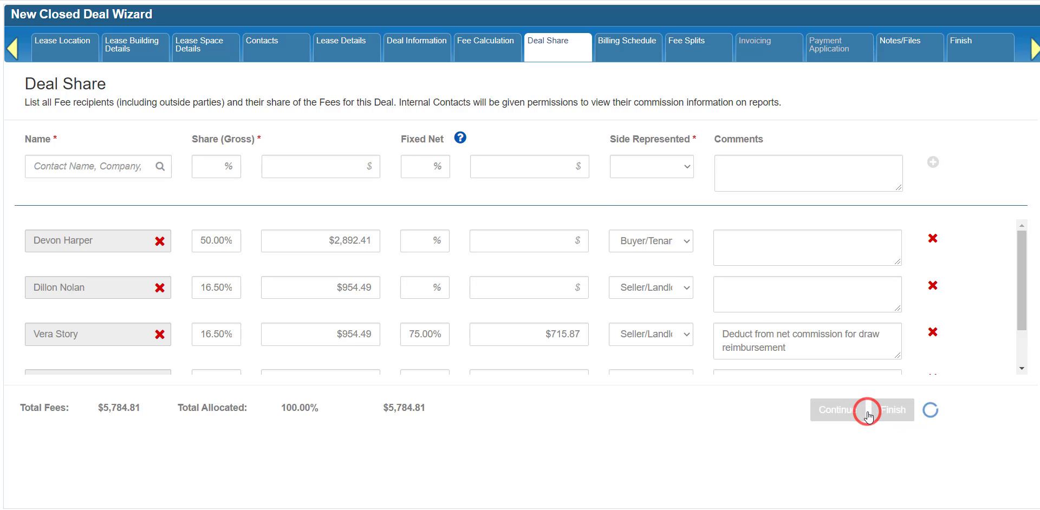